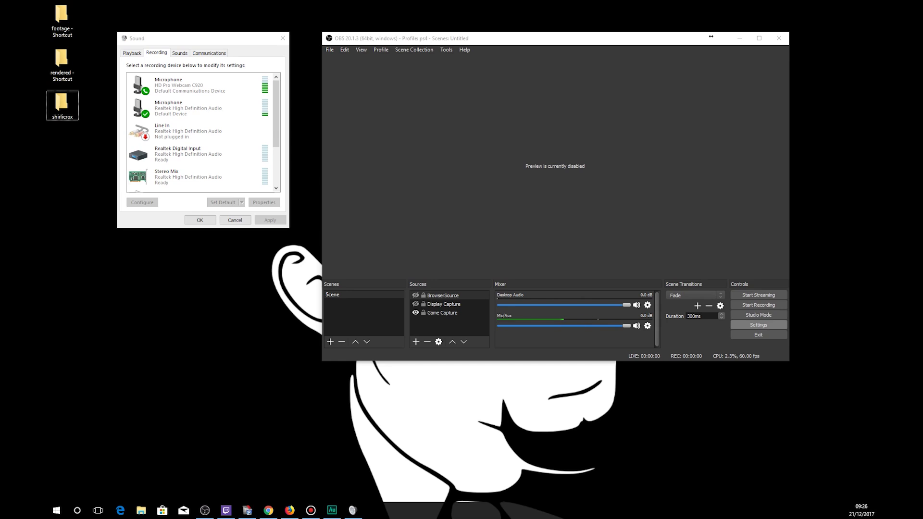
Step: Open Settings on the Stream page, browse the service list, and keep YouTube / YouTube Gaming
{"action": "left_click", "coordinate": [758, 325]}
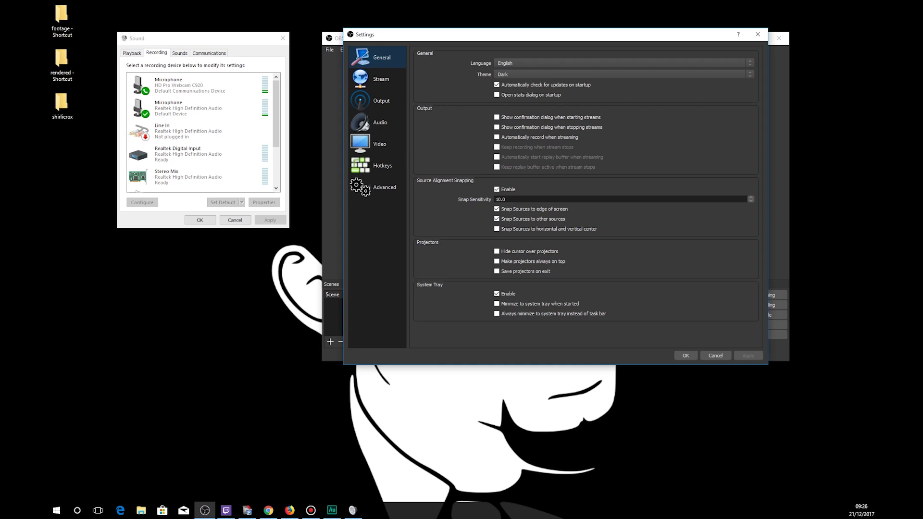
{"action": "key", "text": "Down"}
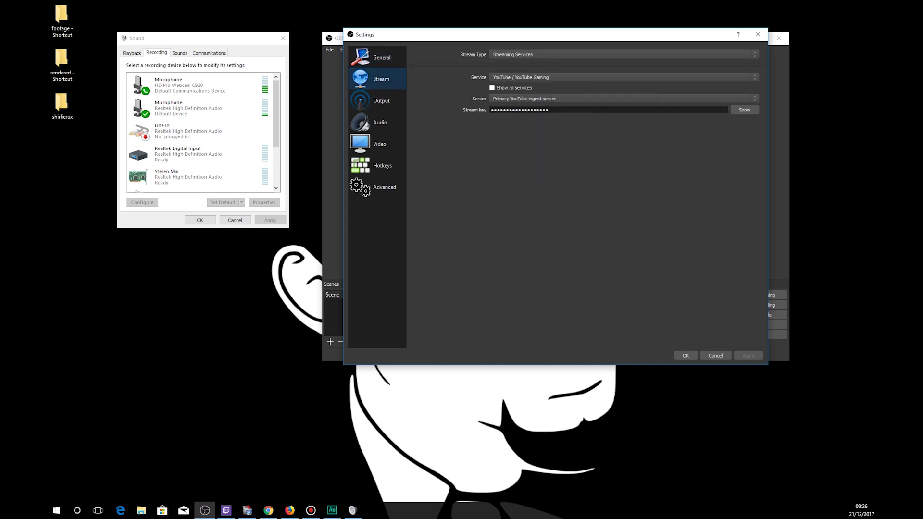
{"action": "key", "text": "Tab"}
{"action": "key", "text": "Tab"}
{"action": "key", "text": "alt+Down"}
{"action": "key", "text": "End"}
{"action": "key", "text": "Up"}
{"action": "key", "text": "Up"}
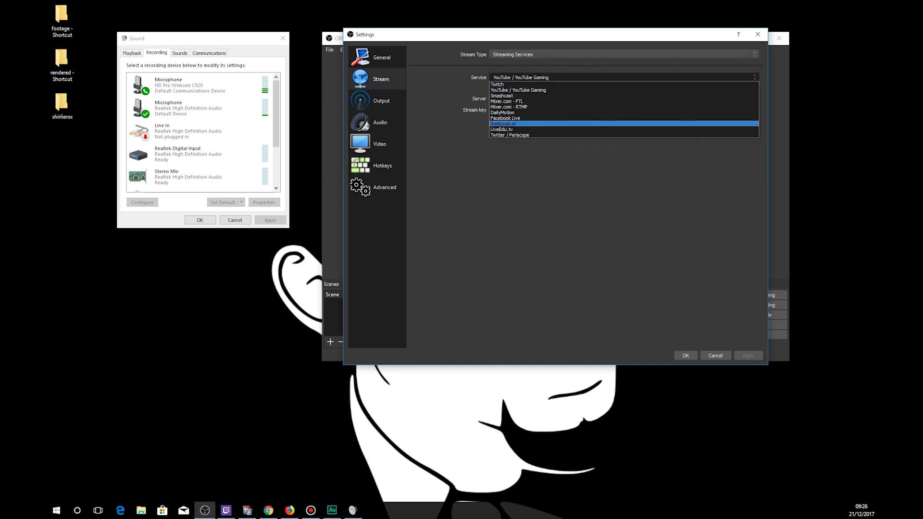
{"action": "key", "text": "Down"}
{"action": "key", "text": "Down"}
{"action": "key", "text": "Escape"}
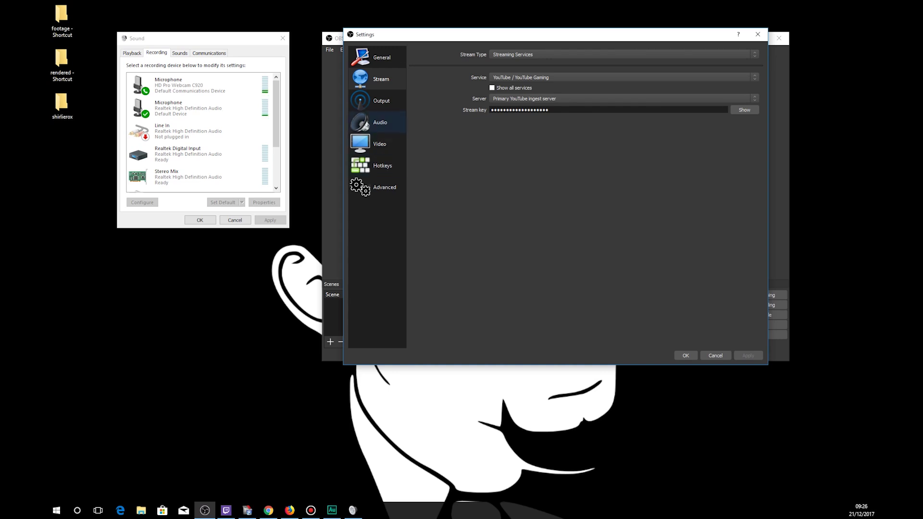
Step: Show the Audio settings page and leave Desktop Audio set to the Realtek speakers
{"action": "left_click", "coordinate": [377, 122]}
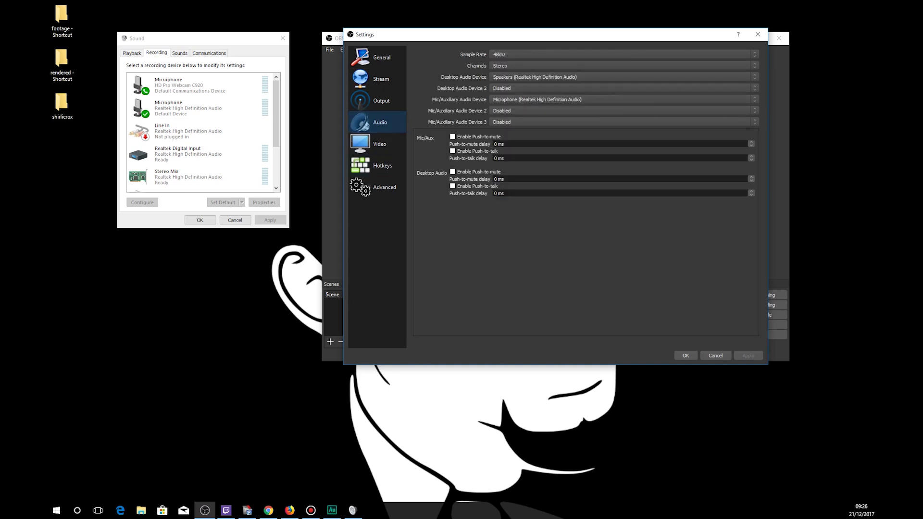
{"action": "left_click", "coordinate": [620, 77]}
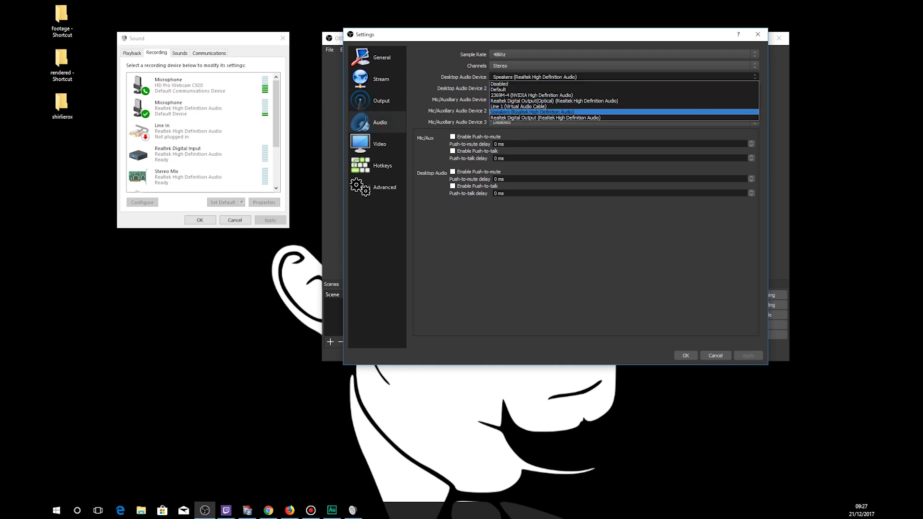
{"action": "key", "text": "Return"}
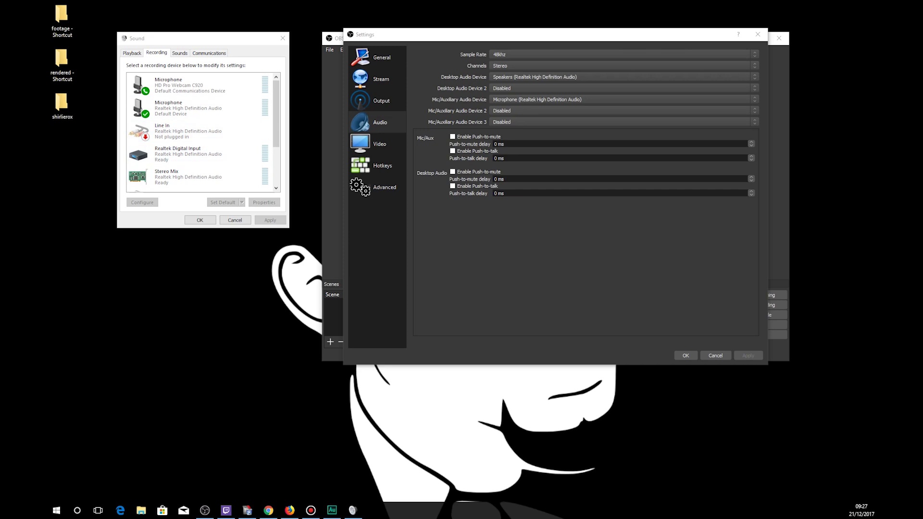
{"action": "left_click", "coordinate": [132, 52]}
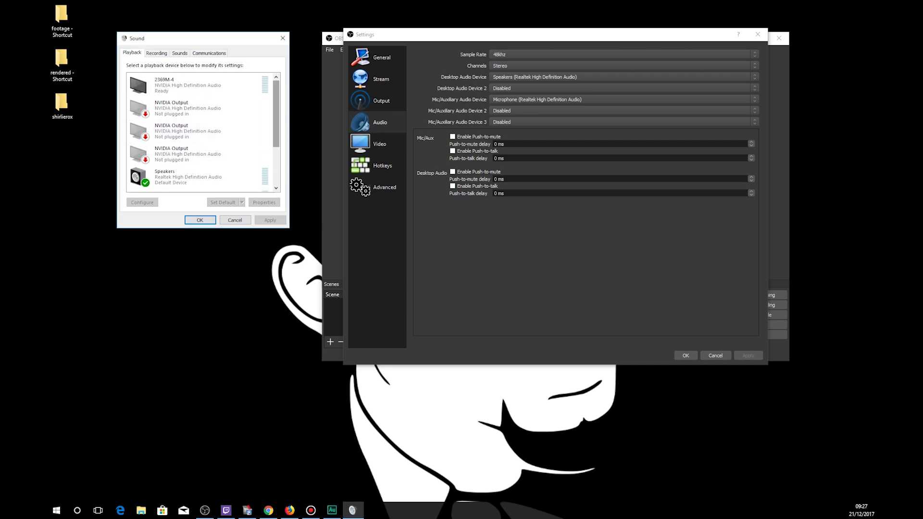
{"action": "scroll", "coordinate": [201, 132], "scroll_direction": "down", "scroll_amount": 2}
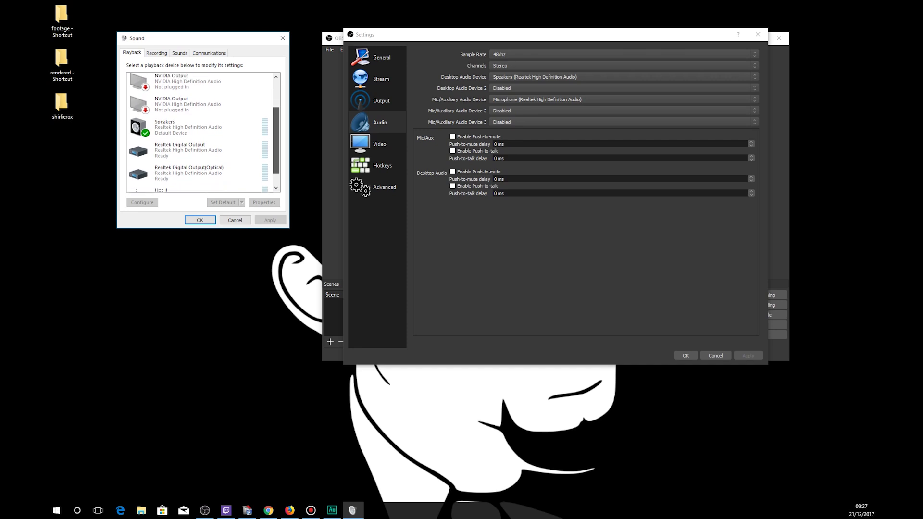
{"action": "scroll", "coordinate": [202, 133], "scroll_direction": "down", "scroll_amount": 1}
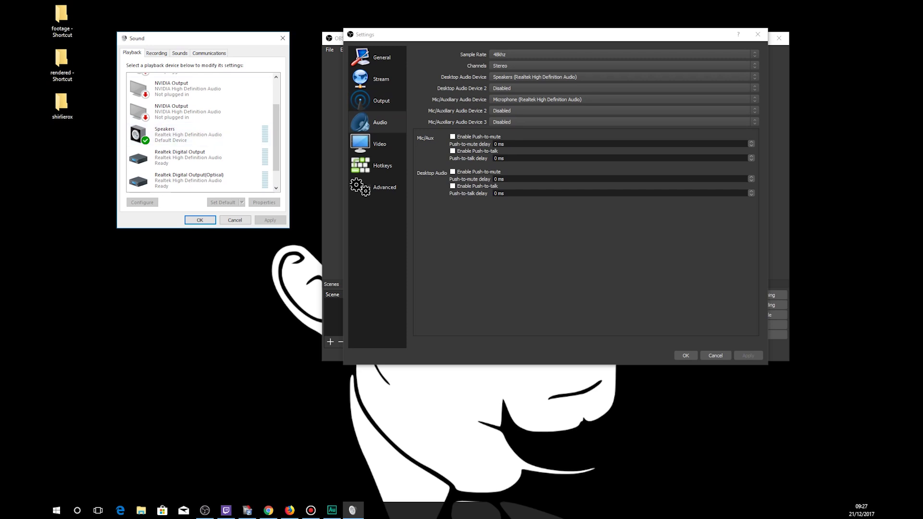
{"action": "left_click", "coordinate": [156, 53]}
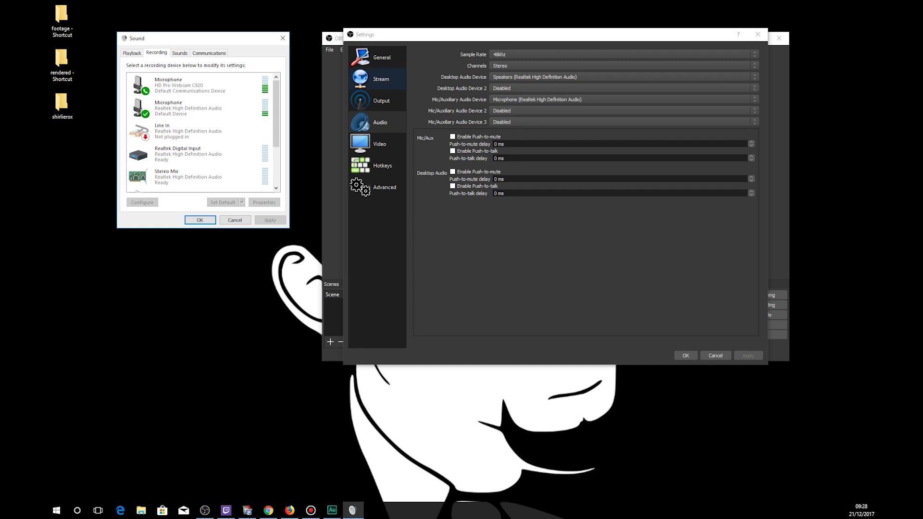
Step: Review the Stream, Video and Output Recording settings, then close the Settings window
{"action": "left_click", "coordinate": [377, 79]}
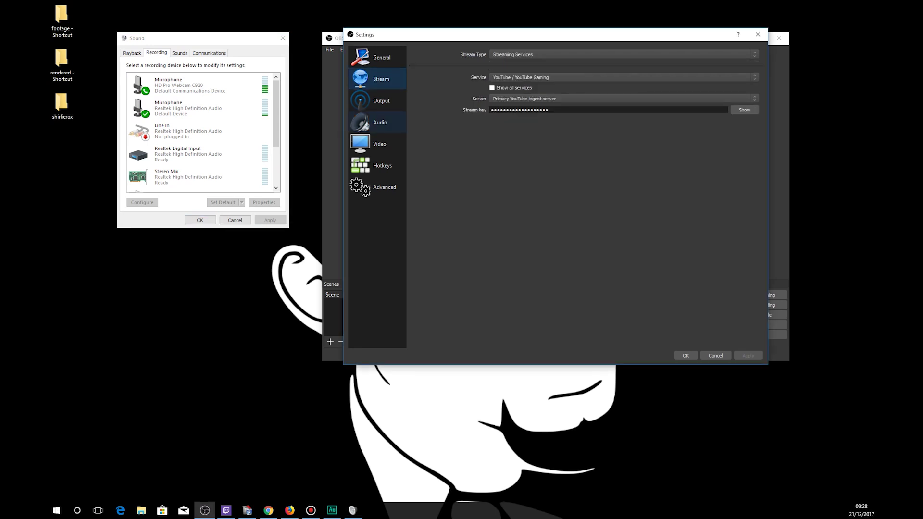
{"action": "left_click", "coordinate": [378, 144]}
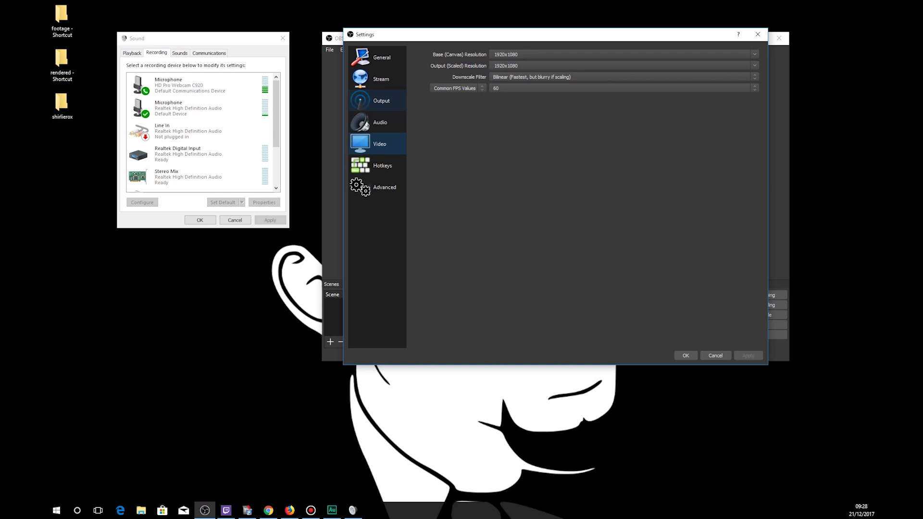
{"action": "left_click", "coordinate": [377, 101]}
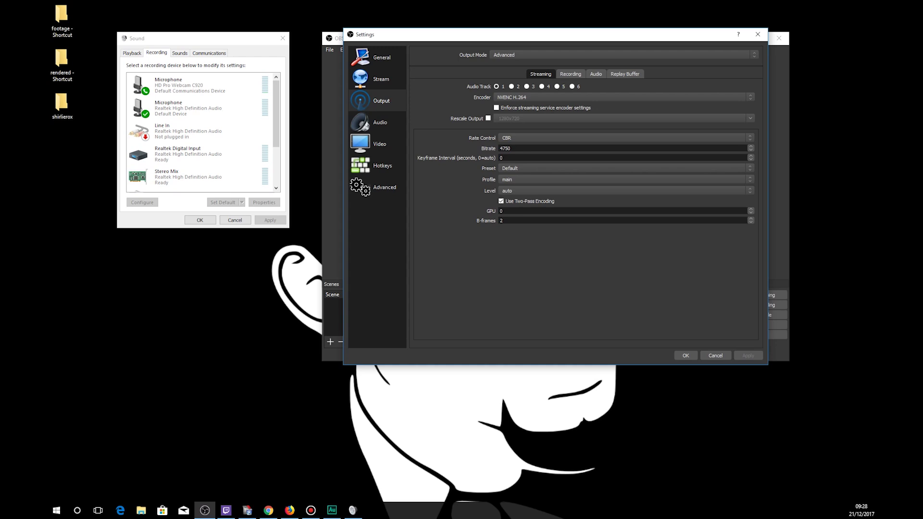
{"action": "left_click", "coordinate": [570, 73]}
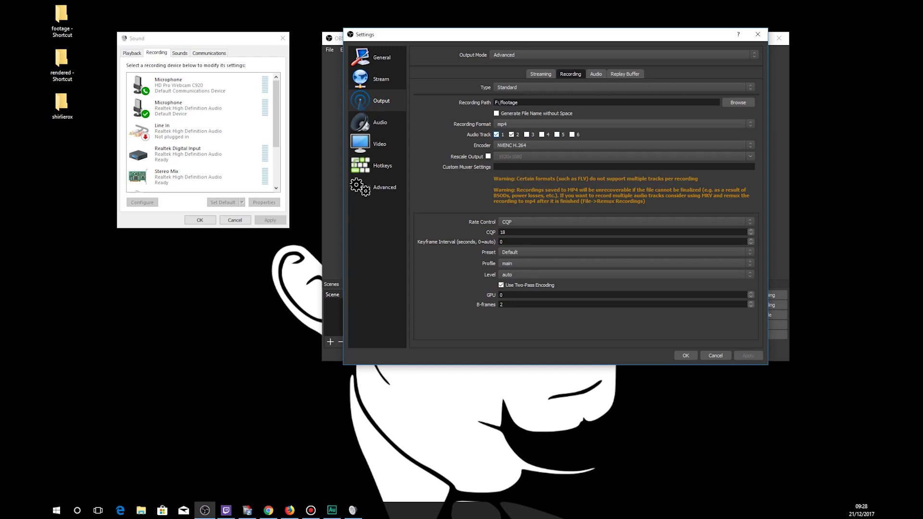
{"action": "left_click", "coordinate": [715, 355]}
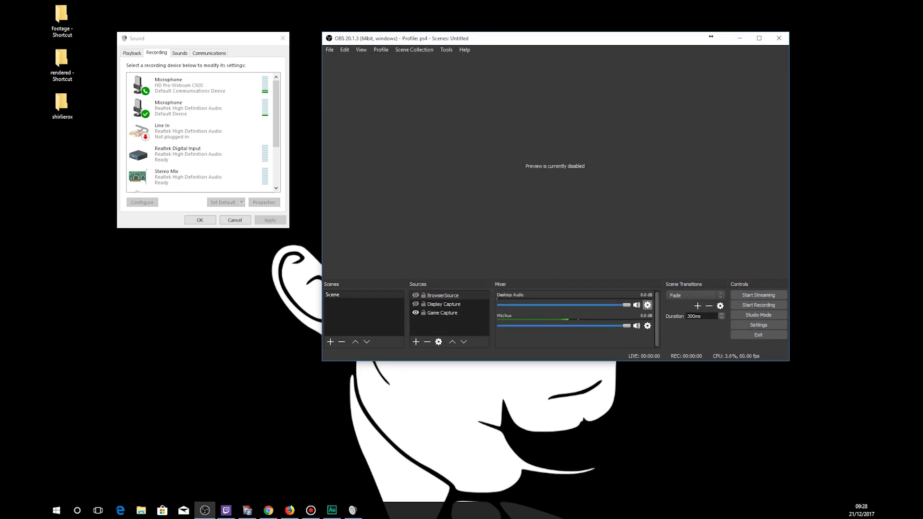
Step: In Advanced Audio Properties, uncheck Track 2 for Desktop Audio, leaving only track 1
{"action": "left_click", "coordinate": [647, 305]}
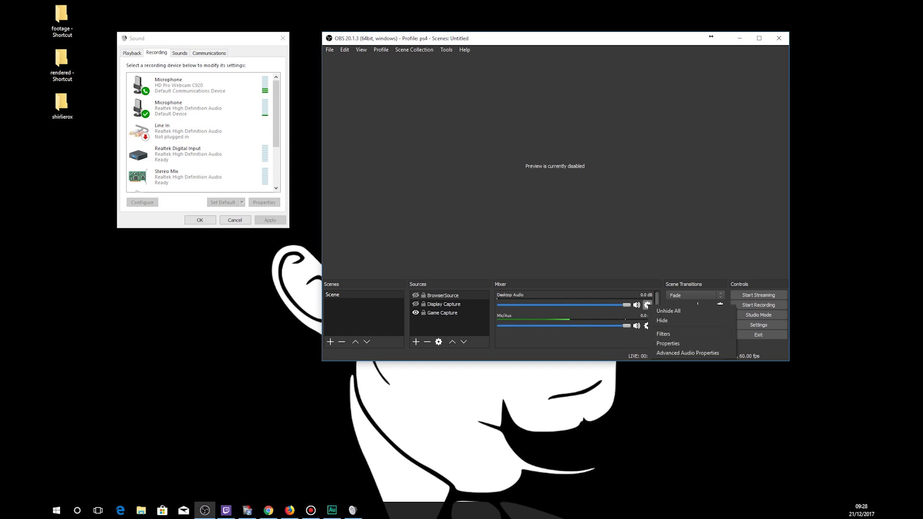
{"action": "left_click", "coordinate": [687, 353]}
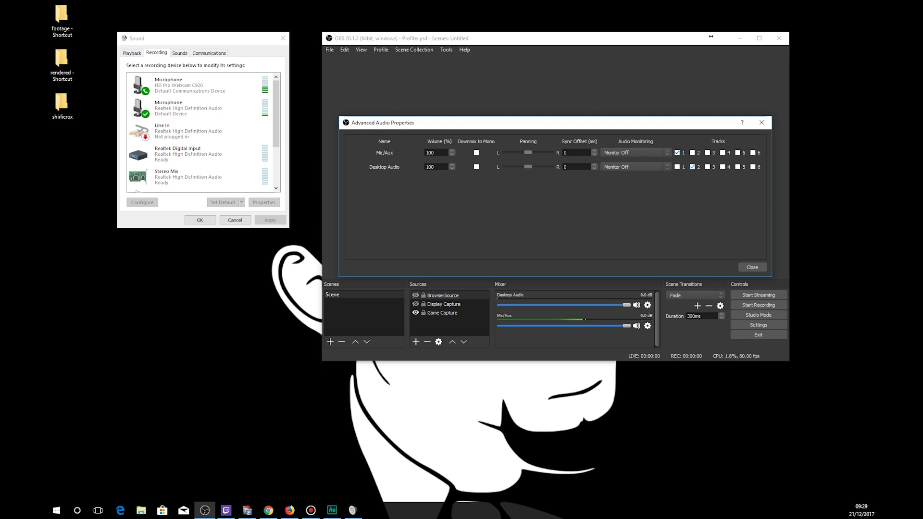
{"action": "key", "text": "space"}
{"action": "left_click", "coordinate": [752, 267]}
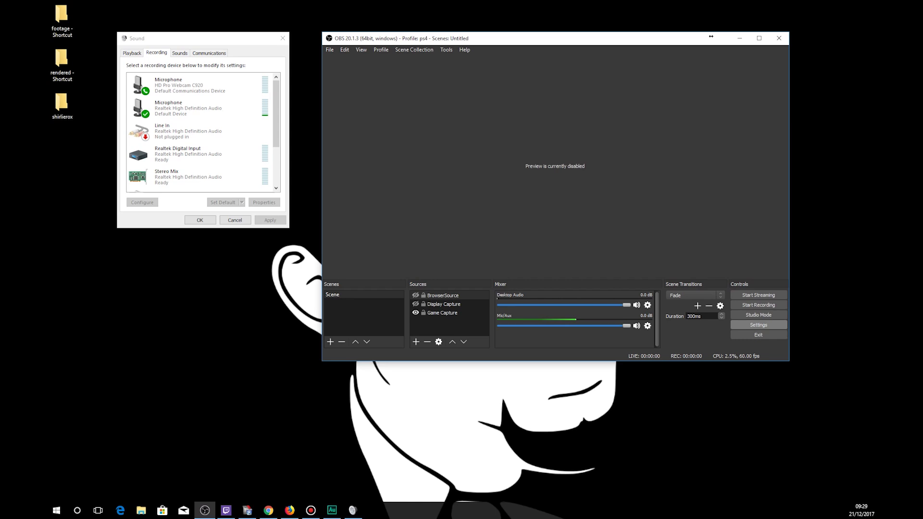
{"action": "left_click", "coordinate": [758, 325]}
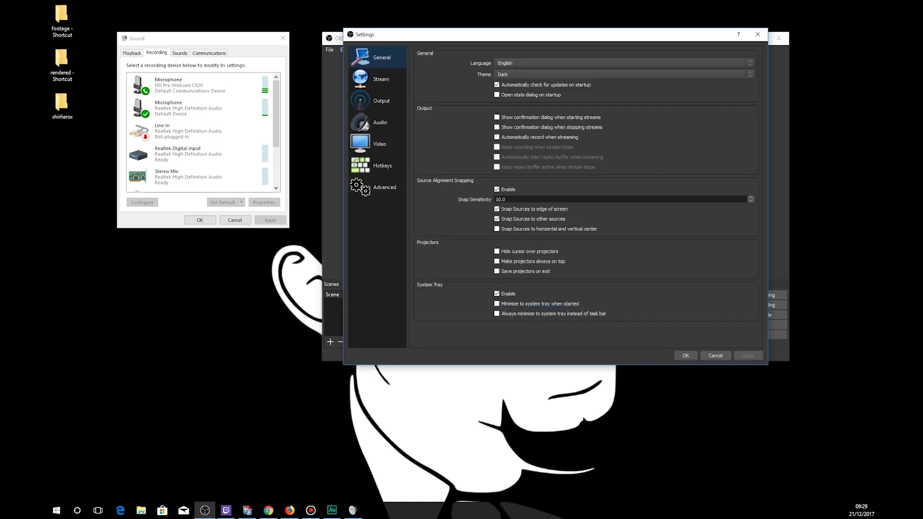
{"action": "left_click", "coordinate": [381, 101]}
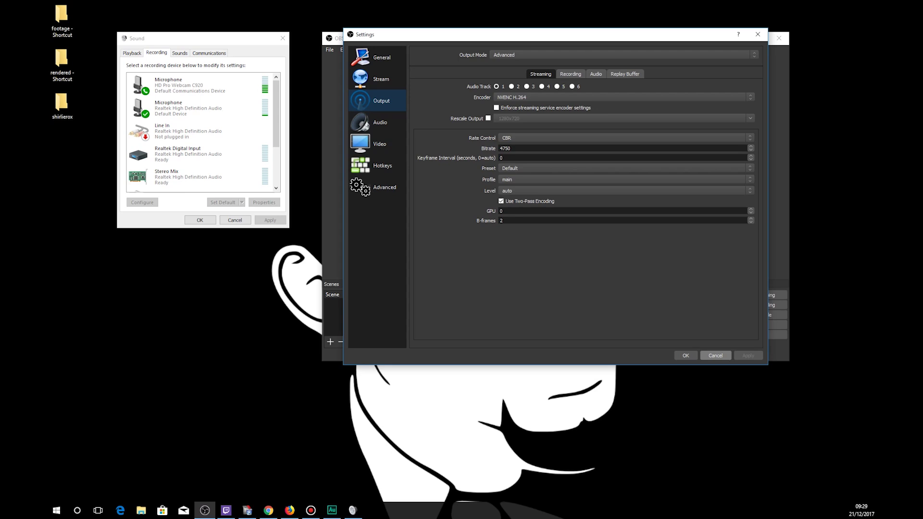
{"action": "left_click", "coordinate": [715, 355]}
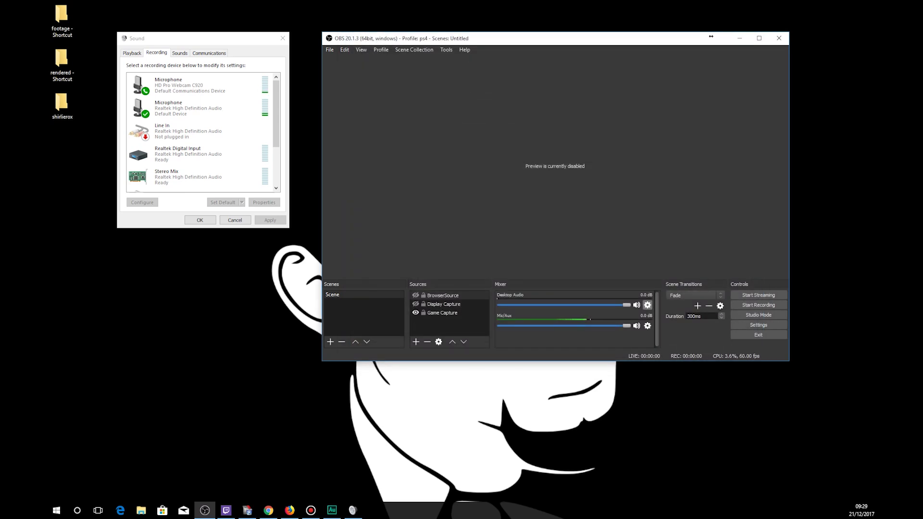
Step: Reopen Advanced Audio Properties from the Desktop Audio gear menu to confirm both sources use track 1
{"action": "left_click", "coordinate": [647, 305]}
{"action": "key", "text": "Down"}
{"action": "key", "text": "Down"}
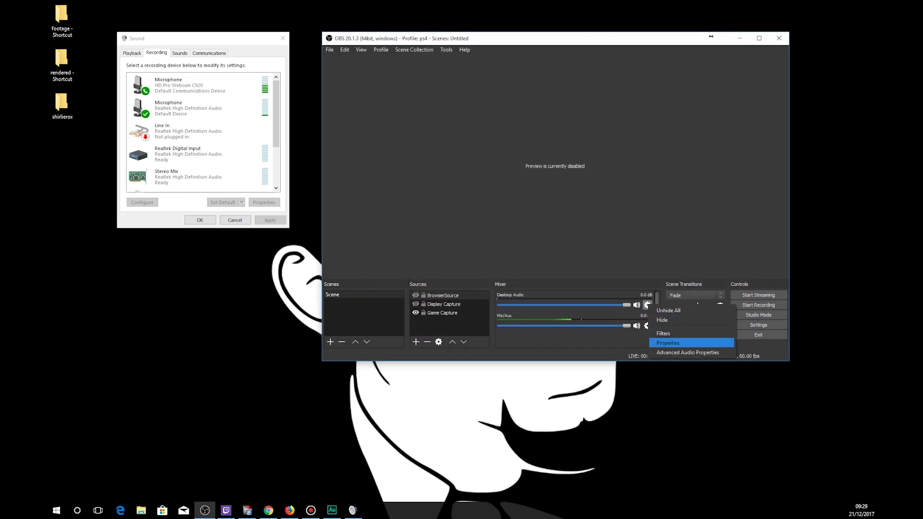
{"action": "key", "text": "Down"}
{"action": "key", "text": "Return"}
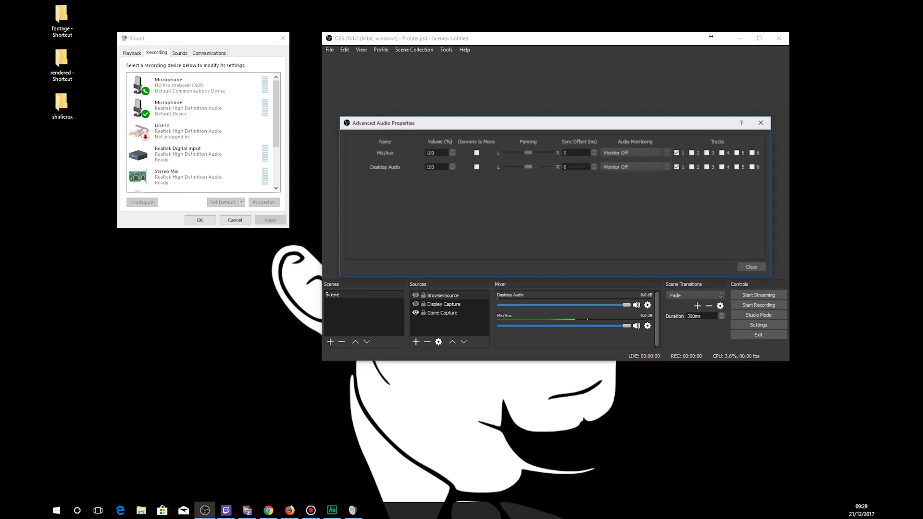